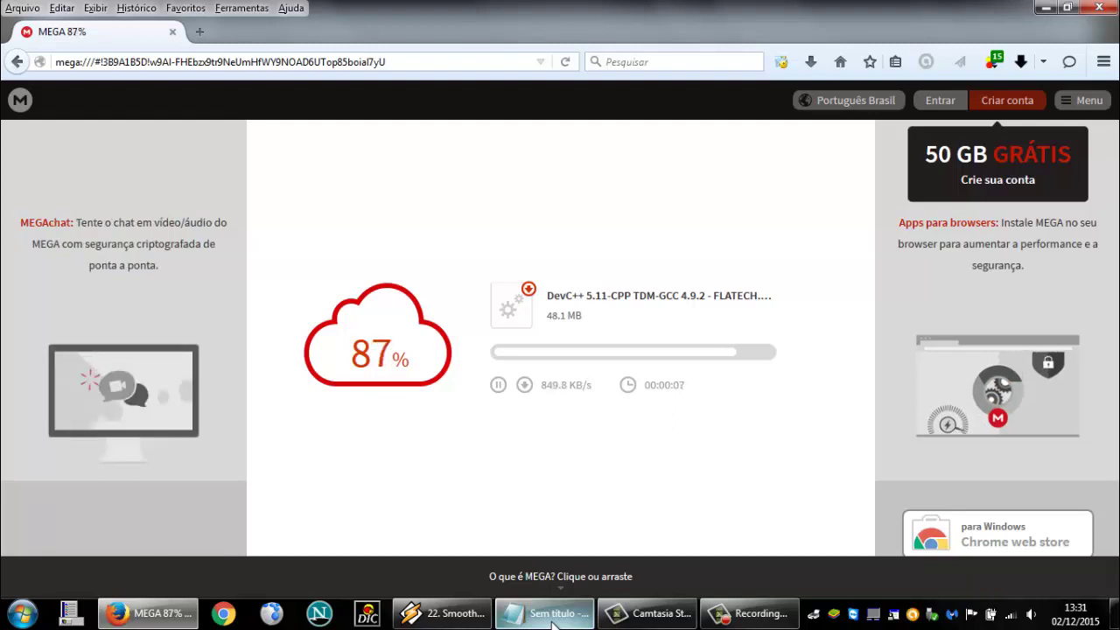
# - Switch to the Notepad notes and highlight the author's name in the first line
pyautogui.click(553, 614)
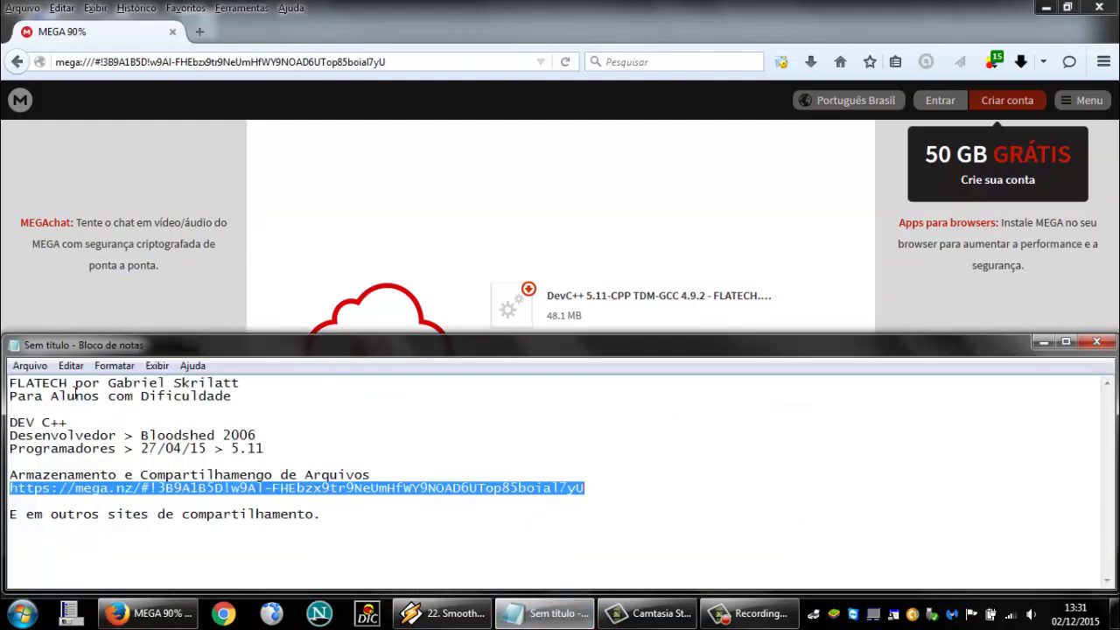
pyautogui.moveTo(111, 393); pyautogui.dragTo(240, 382)
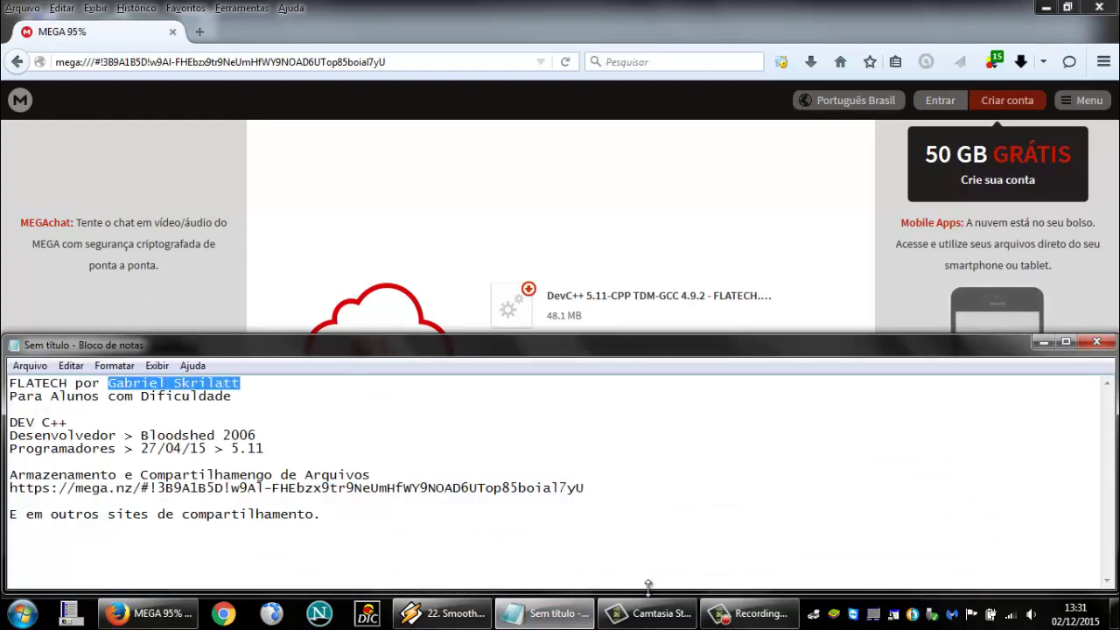
pyautogui.moveTo(553, 626)
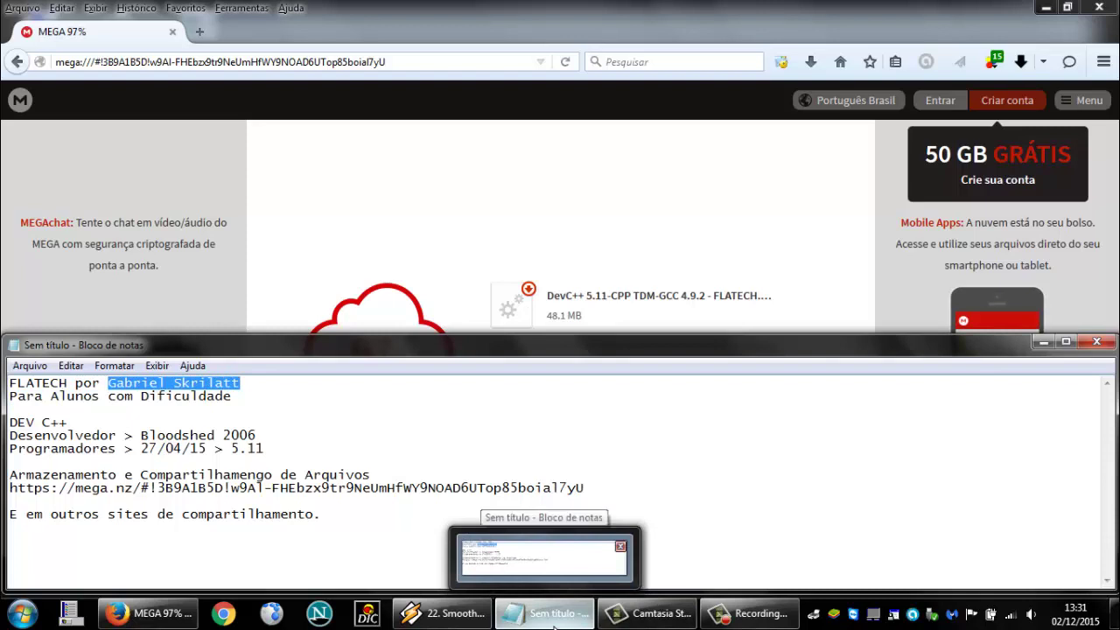
pyautogui.click(553, 612)
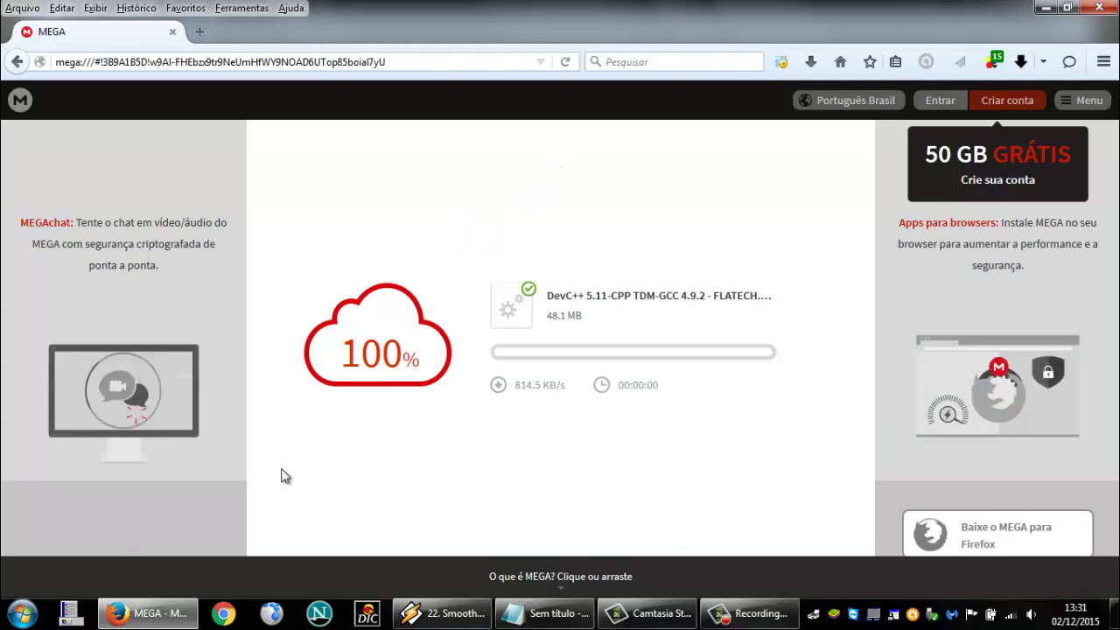
# - Move the "DevC++ 5.11-CPP TDM-GCC 4.9.2 - FLATECH" installer from the desktop to the Downloads folder
pyautogui.click(162, 617)
pyautogui.click(161, 617)
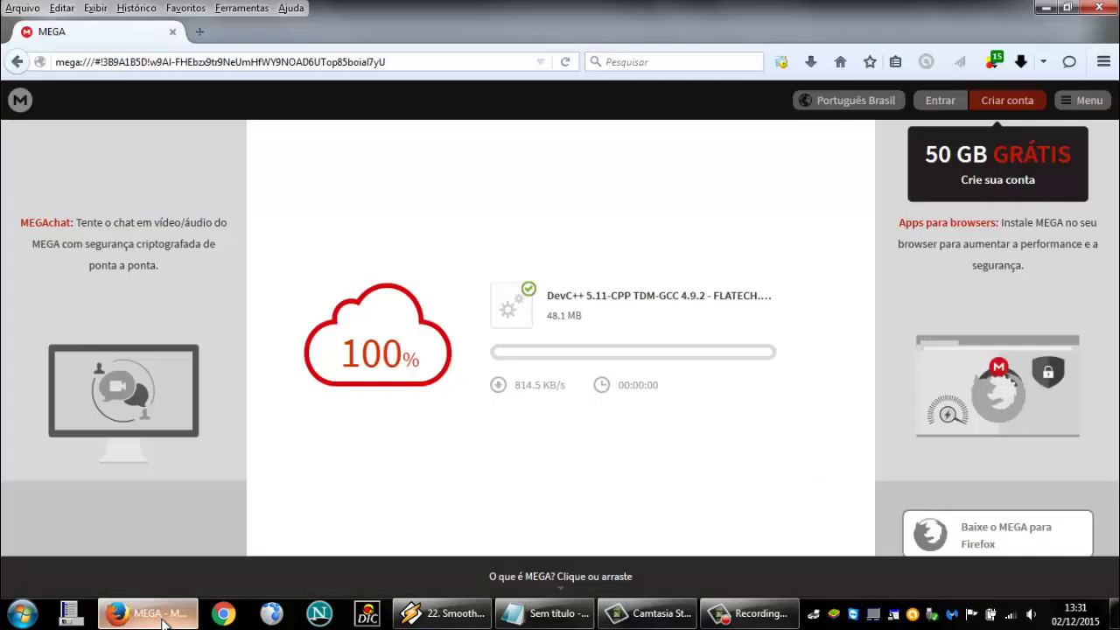
pyautogui.click(162, 616)
pyautogui.click(207, 68)
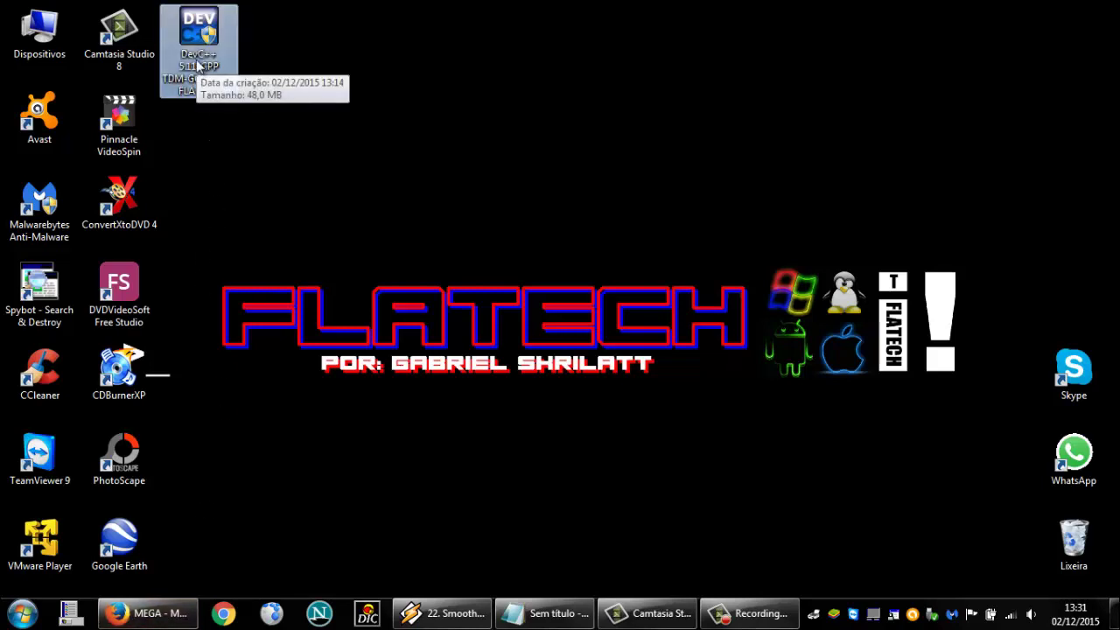
pyautogui.click(174, 602)
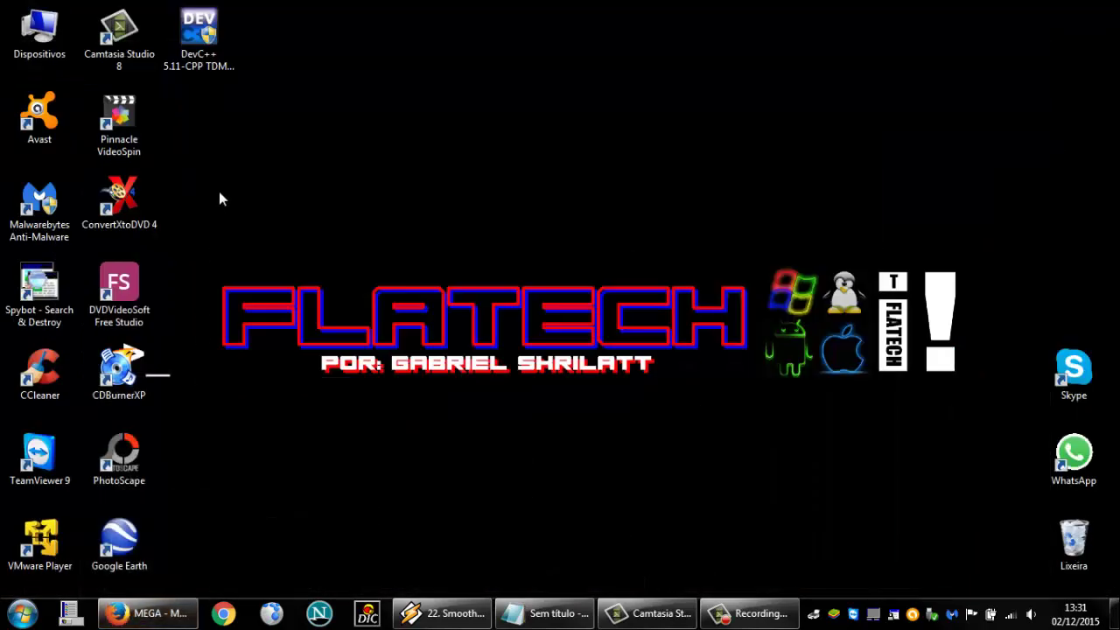
pyautogui.click(219, 94)
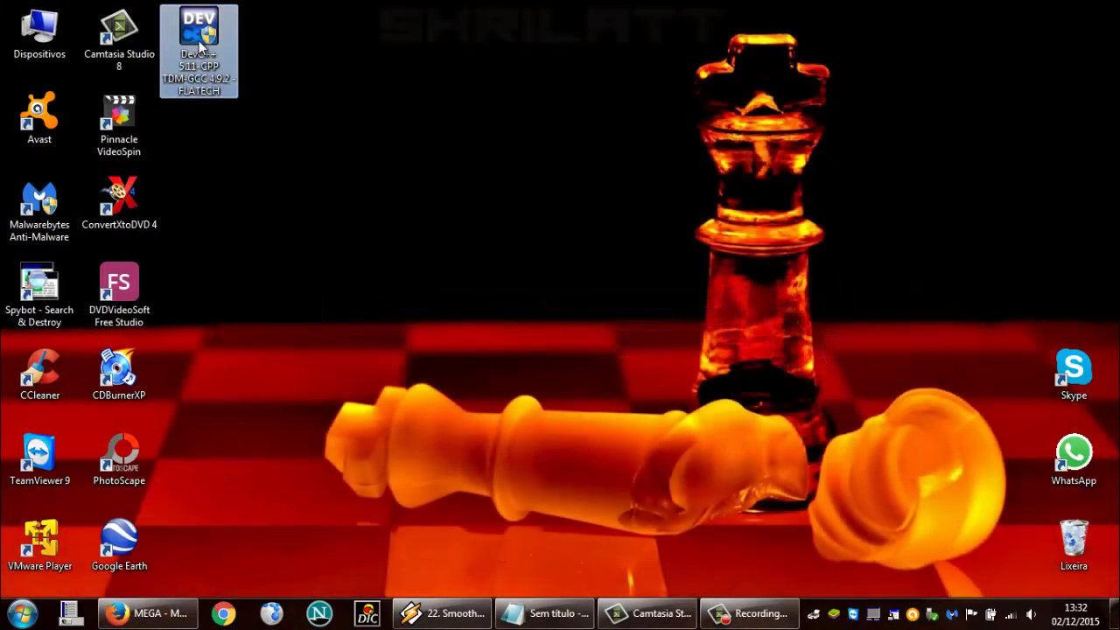
pyautogui.rightClick(199, 45)
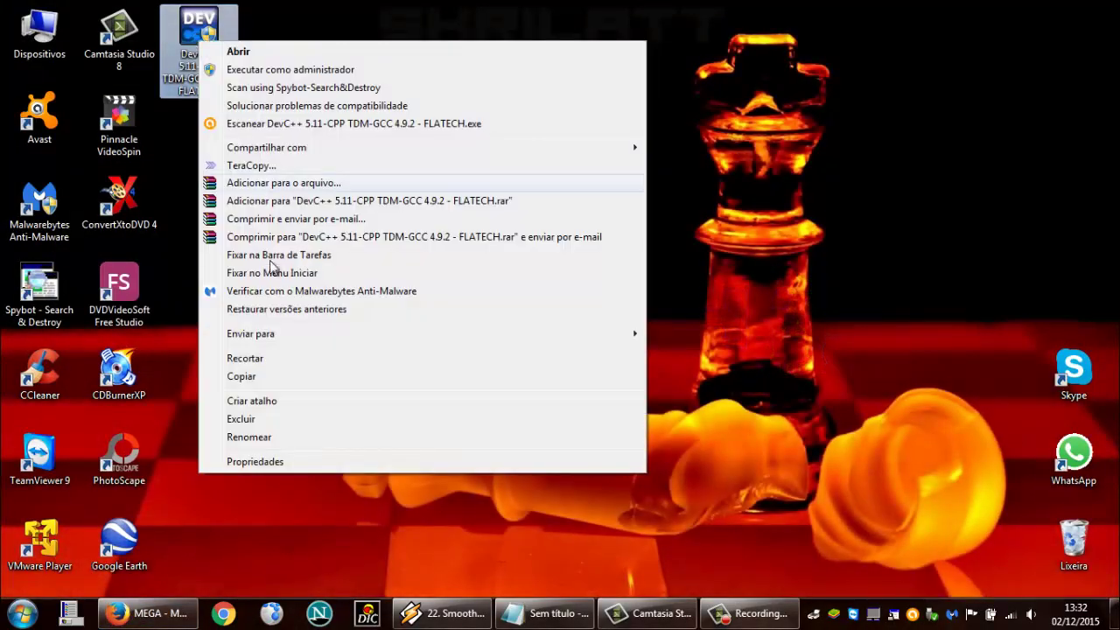
pyautogui.click(260, 359)
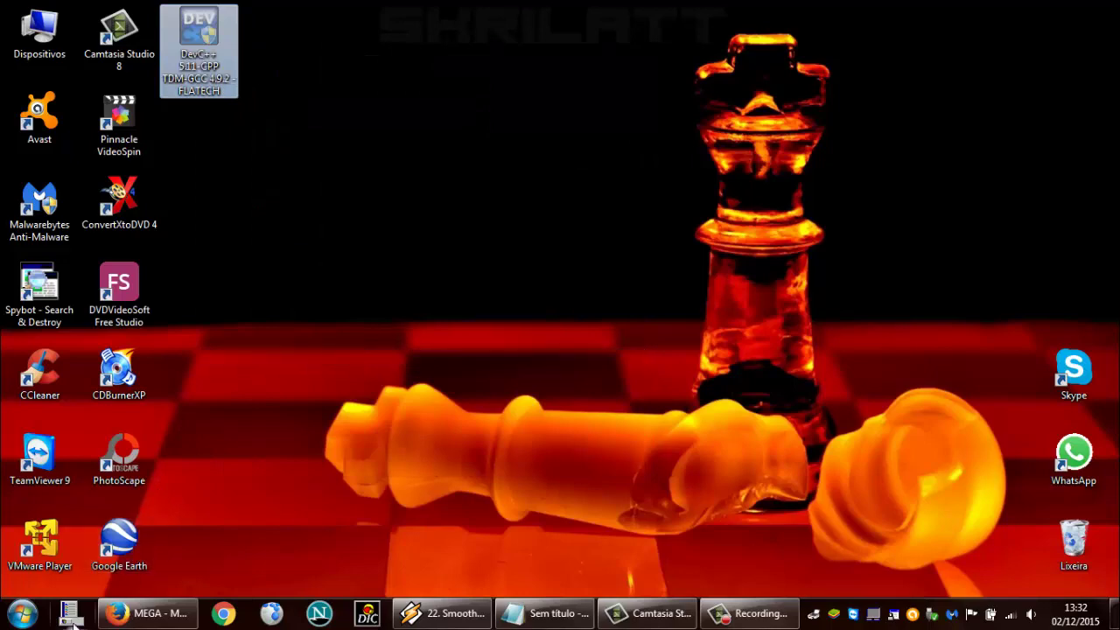
pyautogui.click(175, 420)
pyautogui.press('super+e')
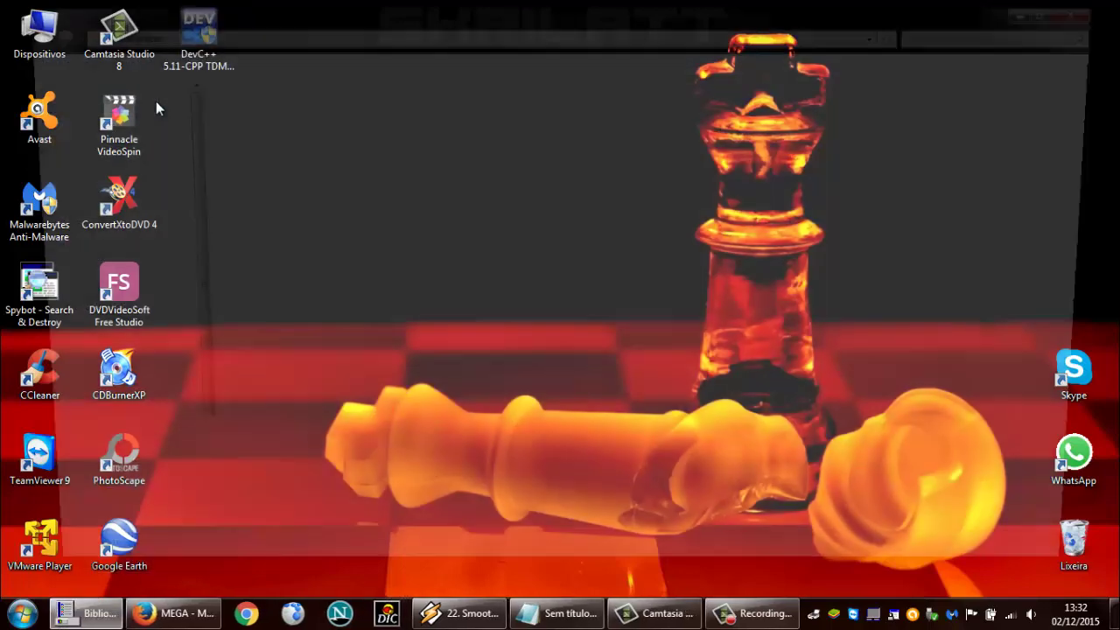
pyautogui.click(68, 143)
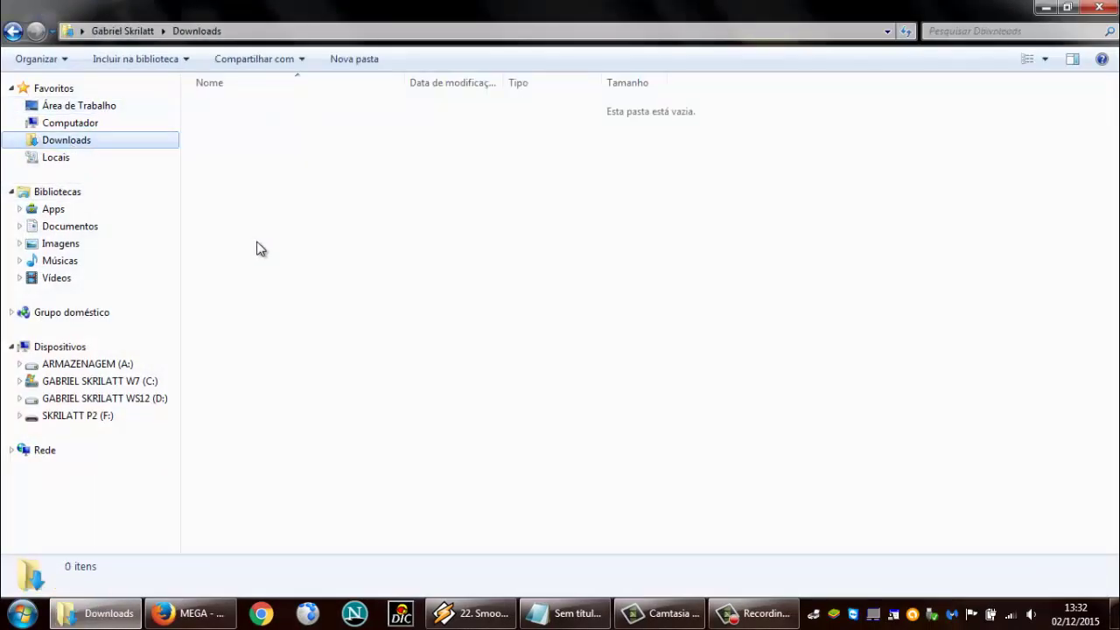
pyautogui.hotkey('ctrl', 'v')
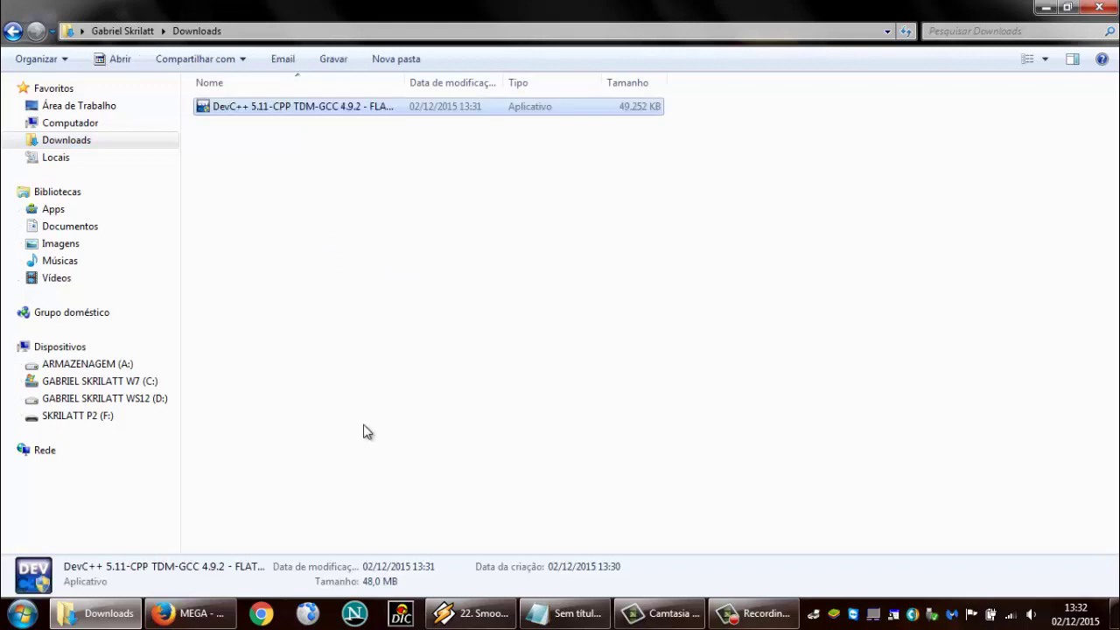
pyautogui.click(255, 495)
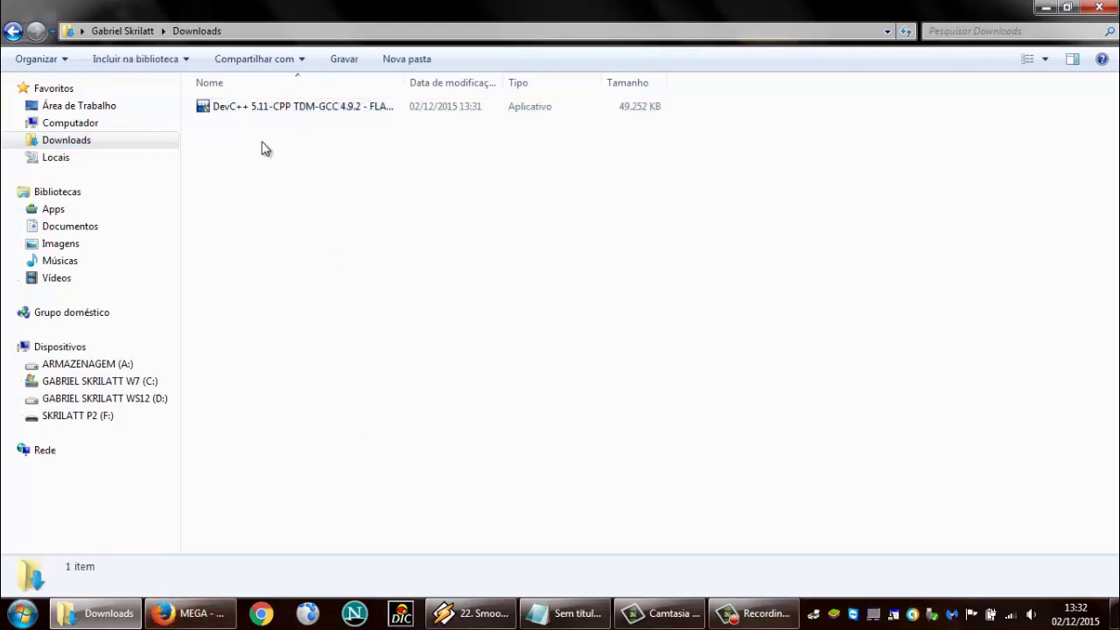
# - Start the DevC++ 5.11 installer from Downloads with Português as the language and accept the licence agreement
pyautogui.click(280, 106)
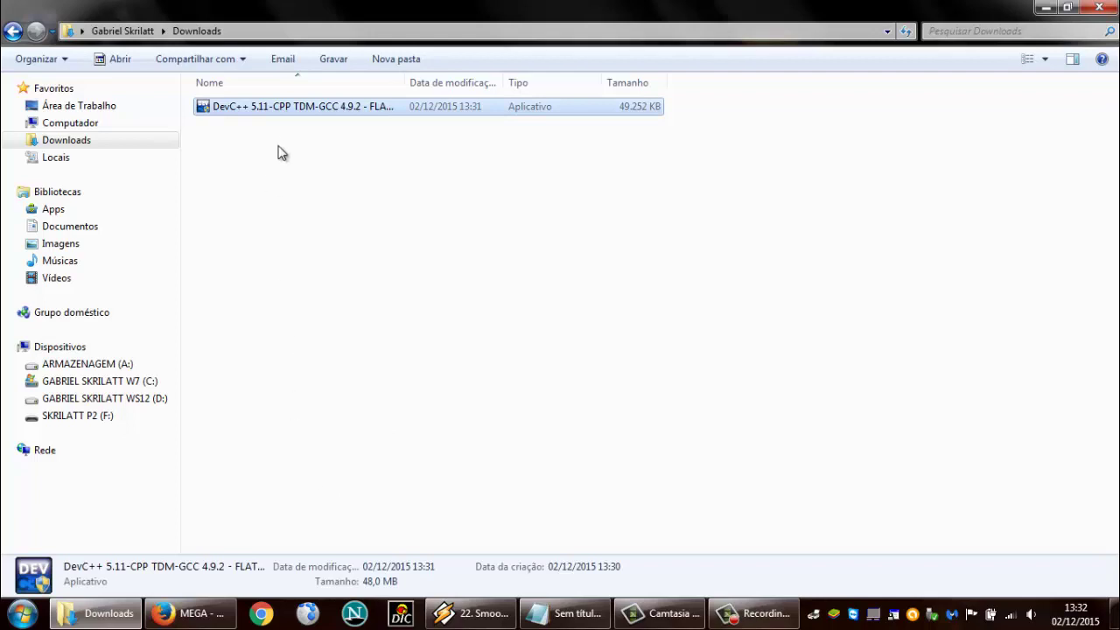
pyautogui.doubleClick(289, 108)
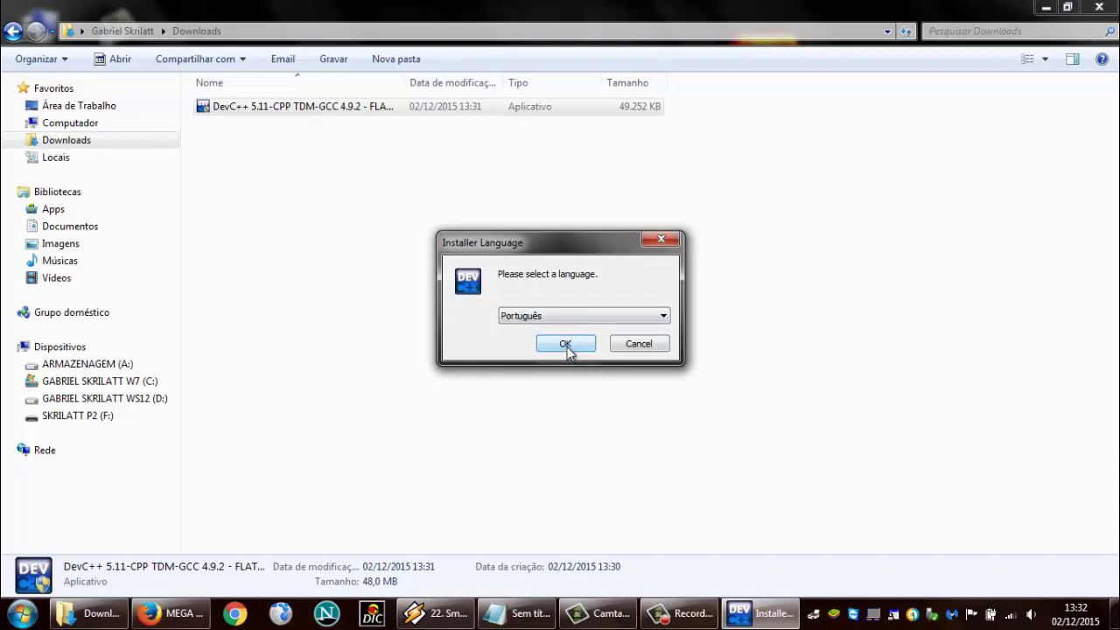
pyautogui.click(577, 344)
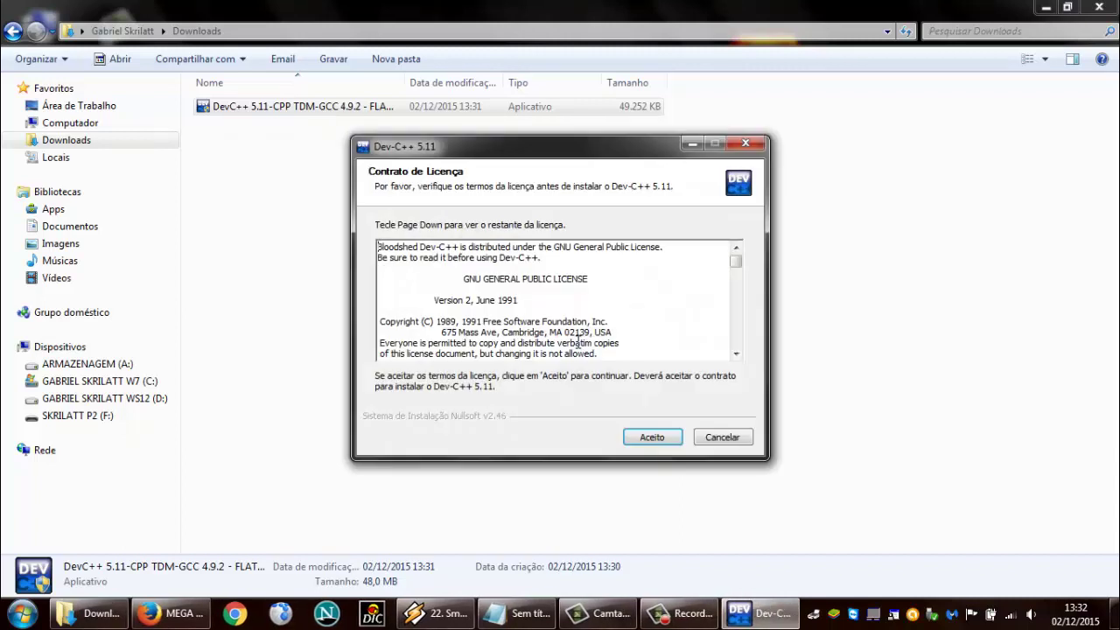
pyautogui.click(658, 437)
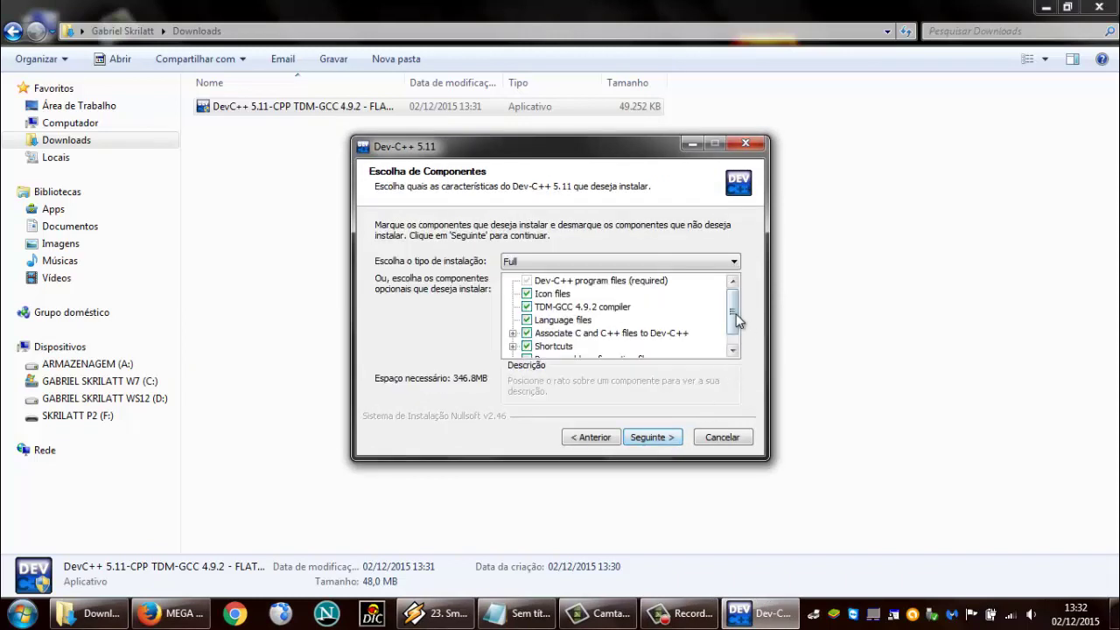
# - Review the Dev-C++ components to install and accept the Full installation type
pyautogui.scroll(-1, 735, 314)
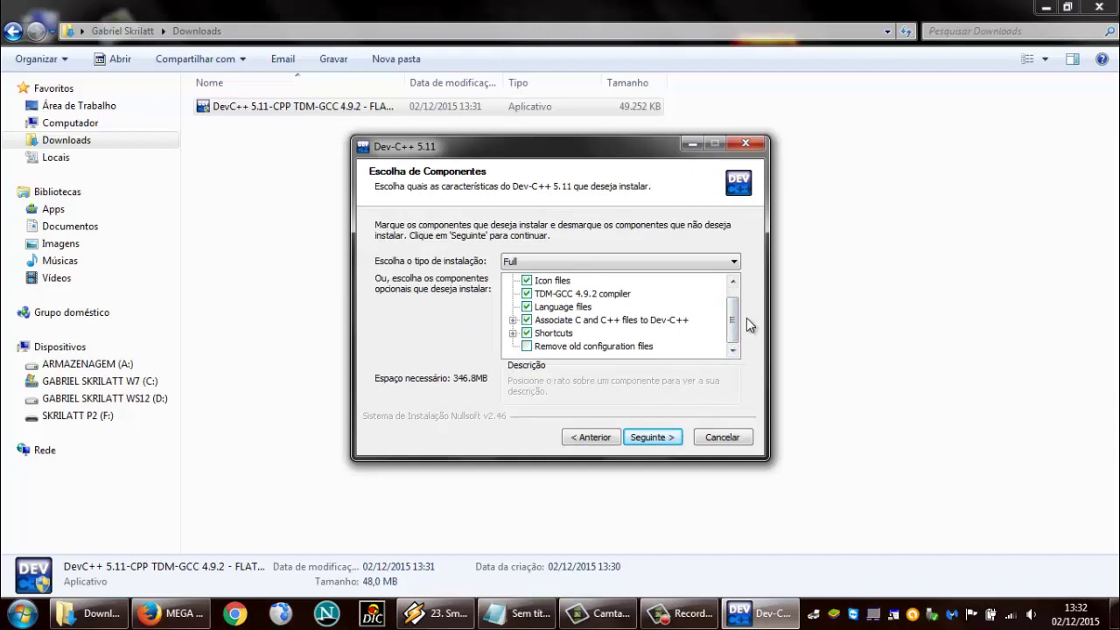
pyautogui.scroll(1, 736, 294)
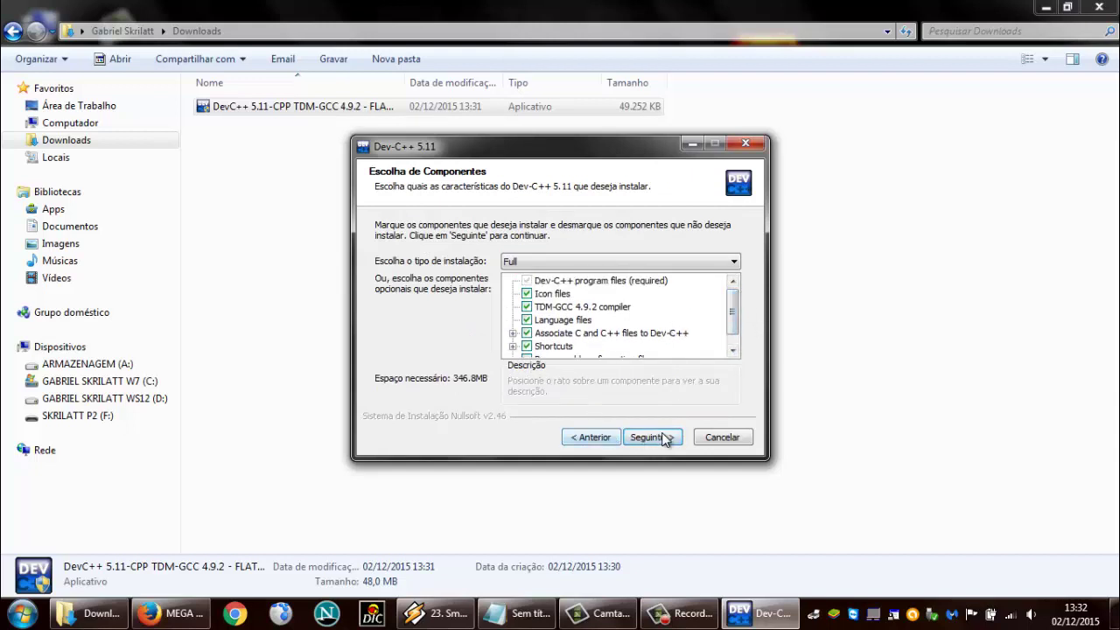
pyautogui.moveTo(580, 330)
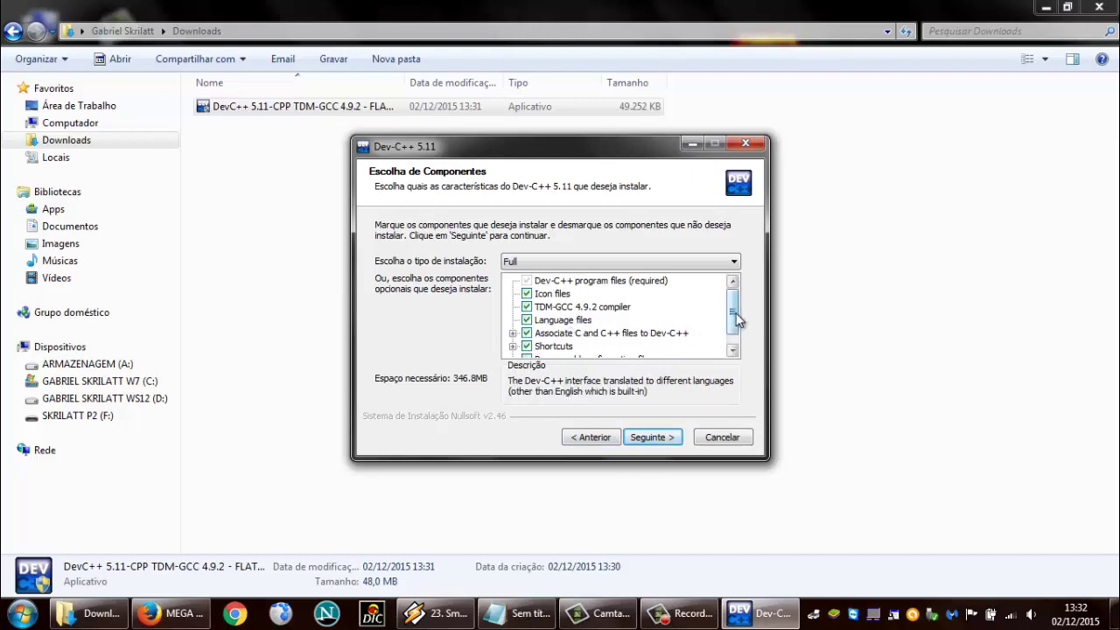
pyautogui.scroll(-1, 735, 320)
pyautogui.scroll(1, 739, 300)
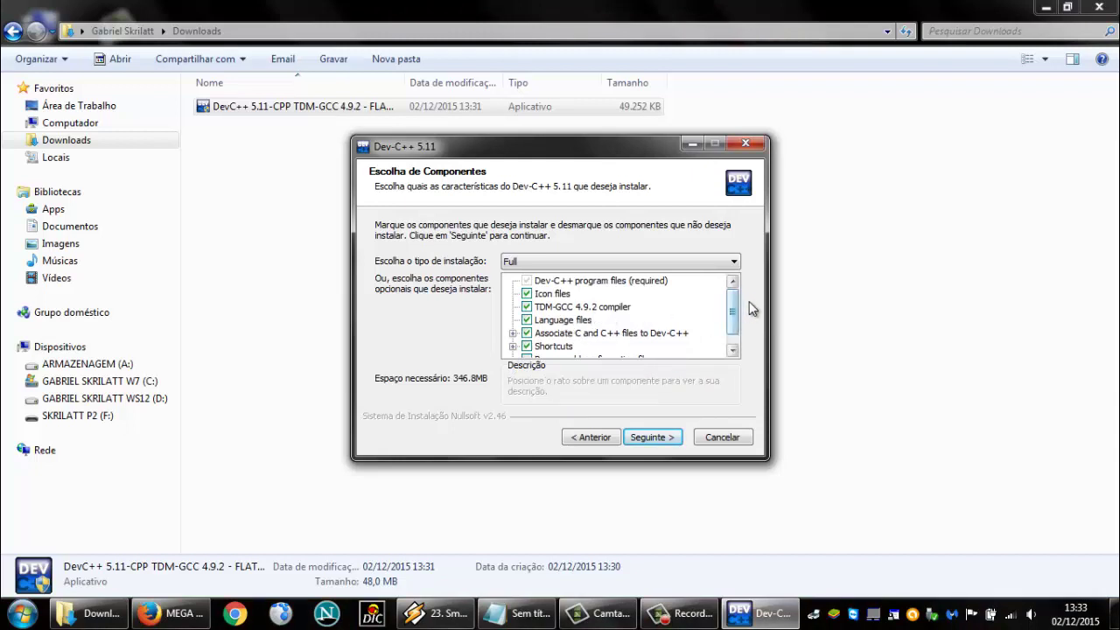
pyautogui.moveTo(735, 302); pyautogui.dragTo(738, 323)
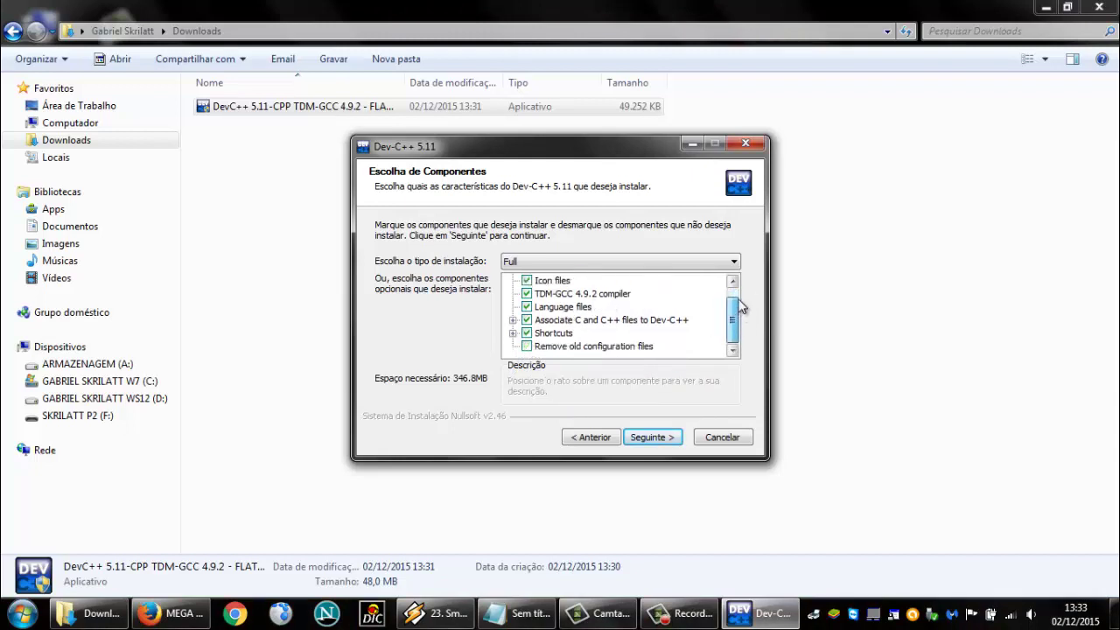
pyautogui.scroll(1, 734, 318)
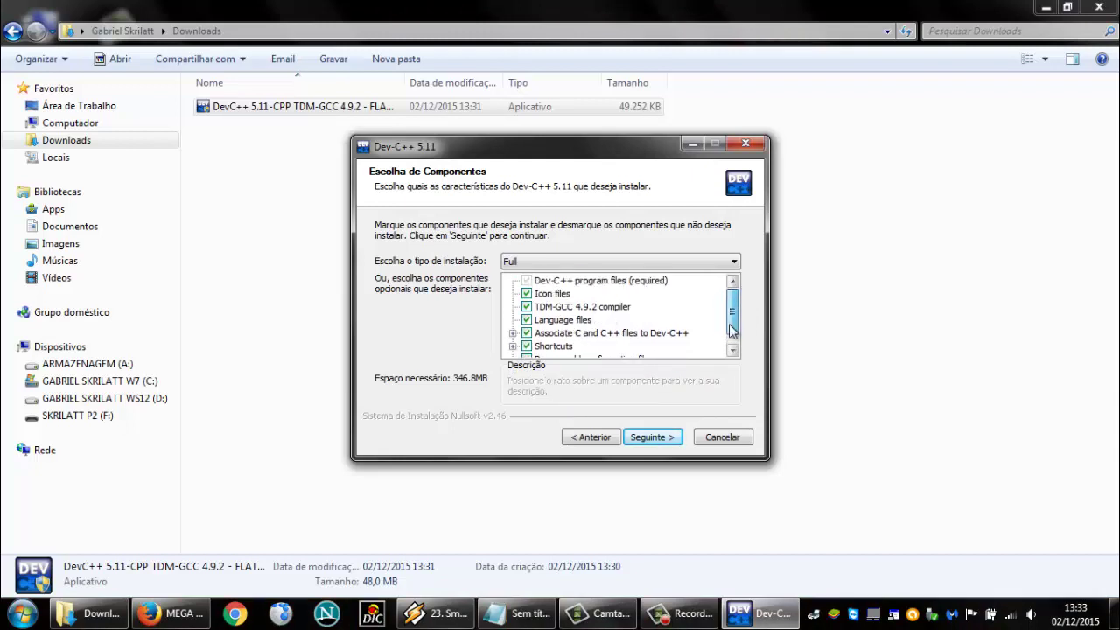
pyautogui.click(649, 437)
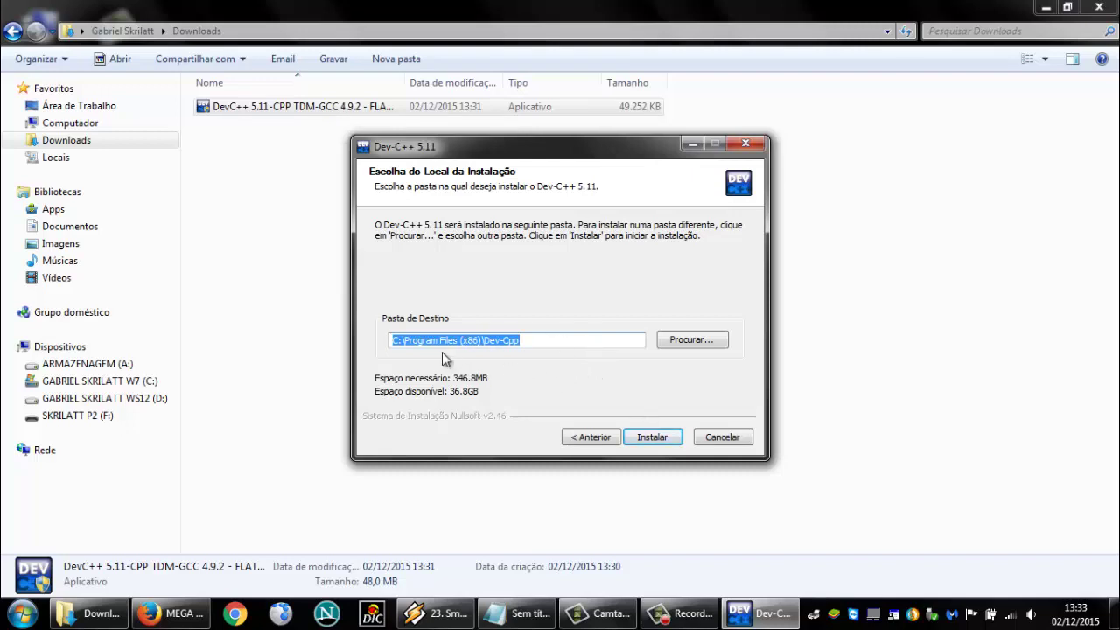
# - Install Dev-C++ 5.11 in C:\Program Files (x86)\Dev-Cpp and finish the wizard with the program set to run
pyautogui.click(654, 438)
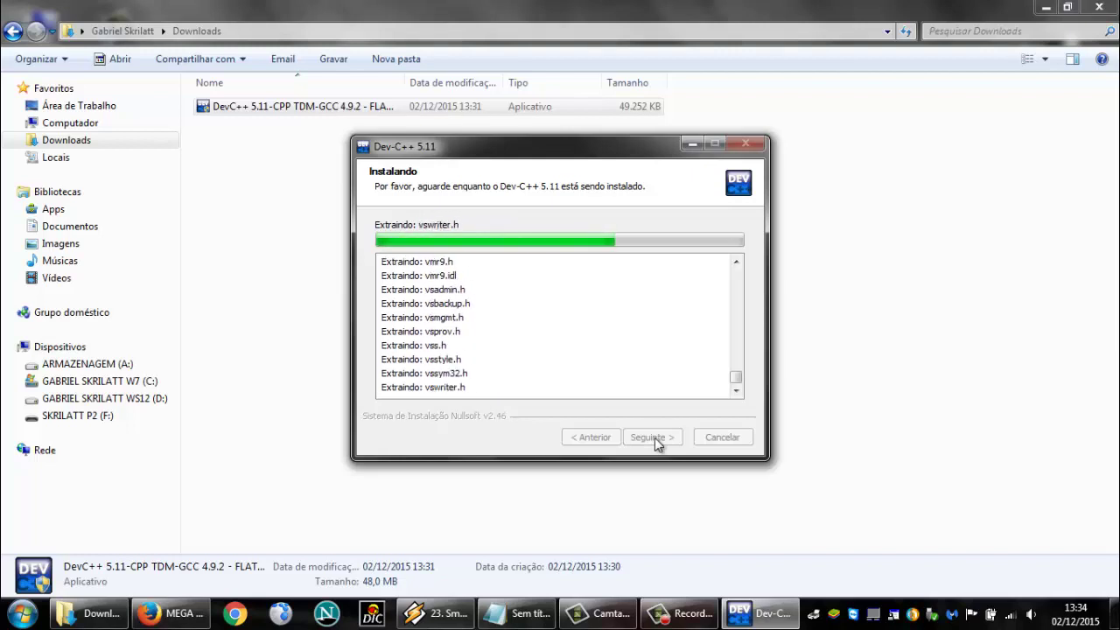
pyautogui.click(680, 612)
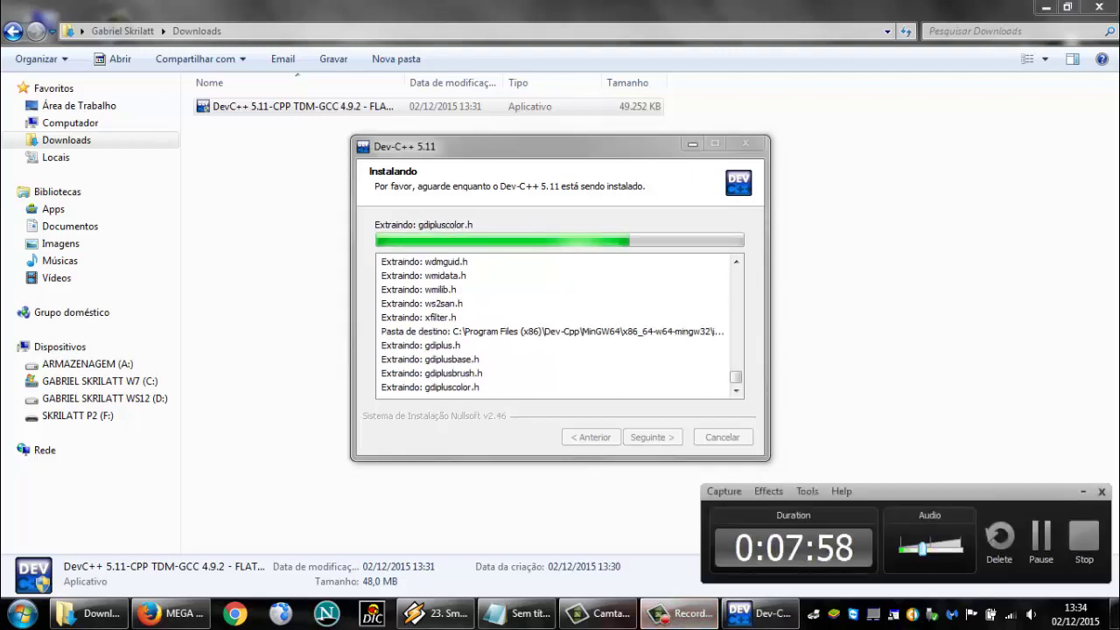
pyautogui.click(680, 612)
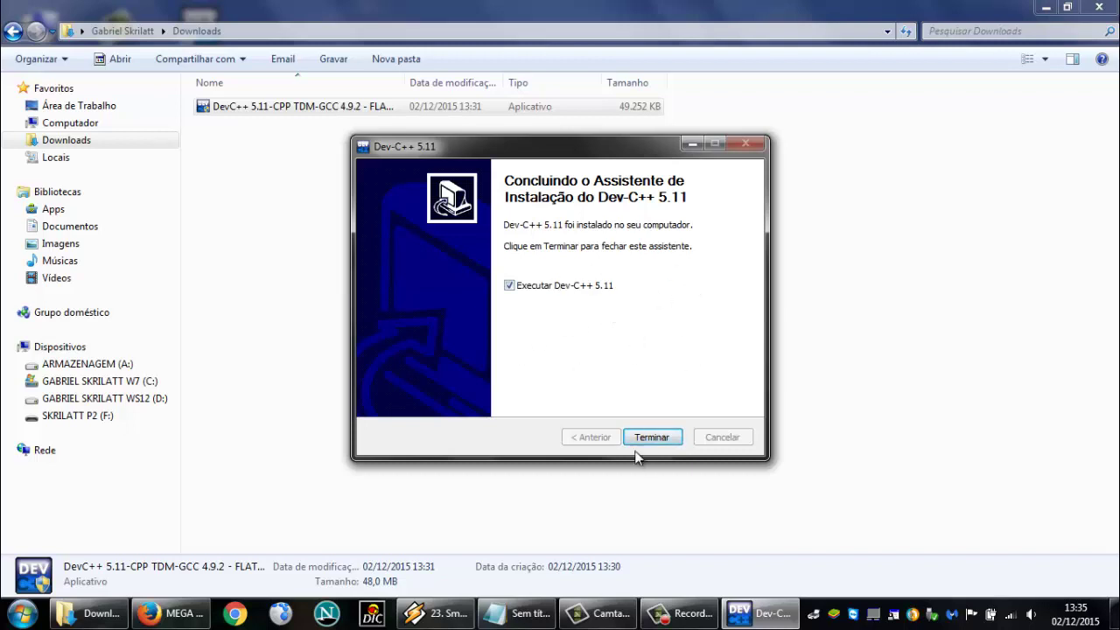
pyautogui.click(658, 436)
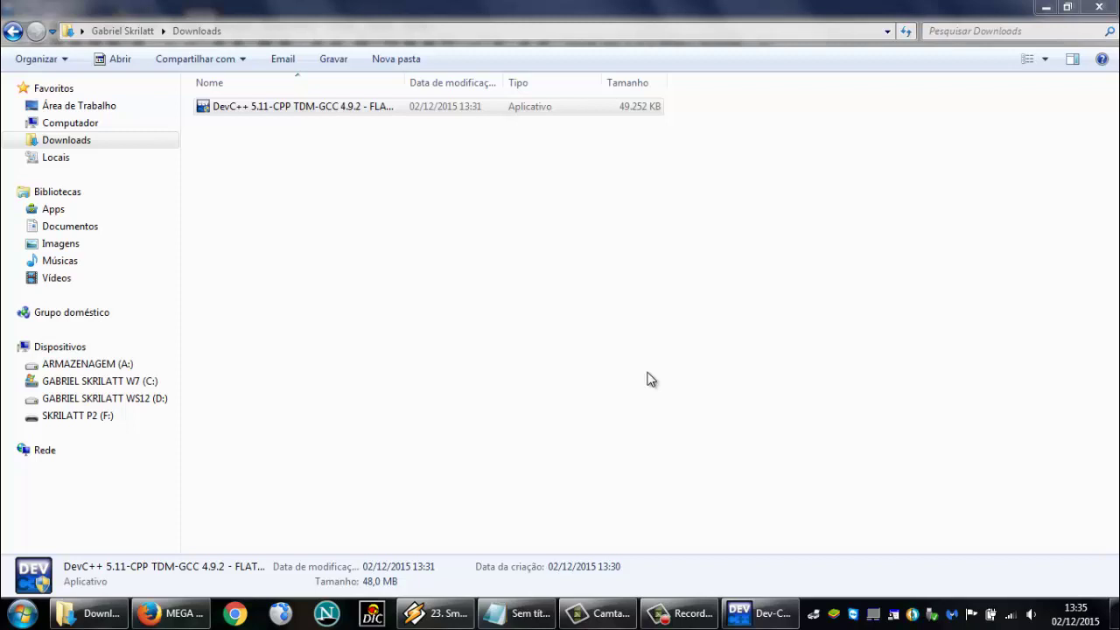
pyautogui.click(743, 609)
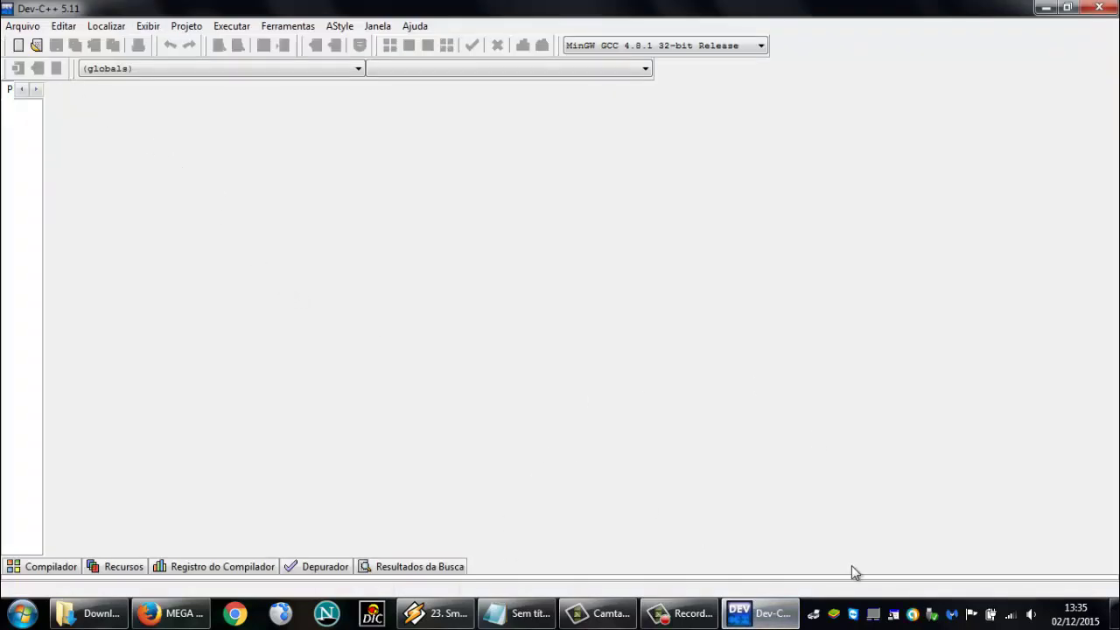
# - Create a new source file (Arquivo Fonte) in Dev-C++
pyautogui.click(5, 27)
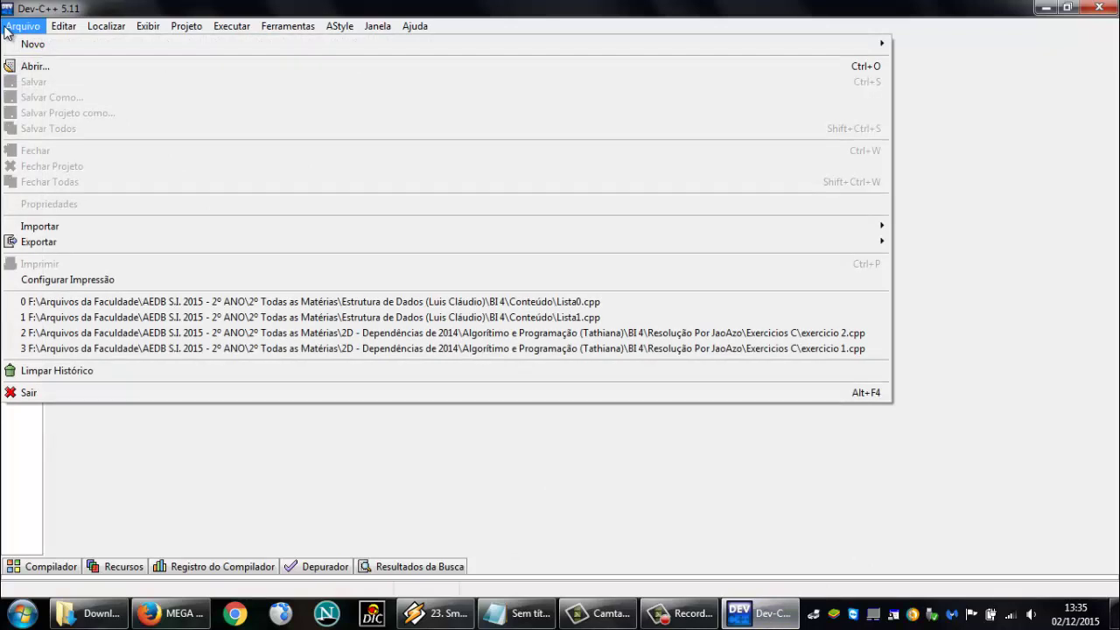
pyautogui.click(252, 6)
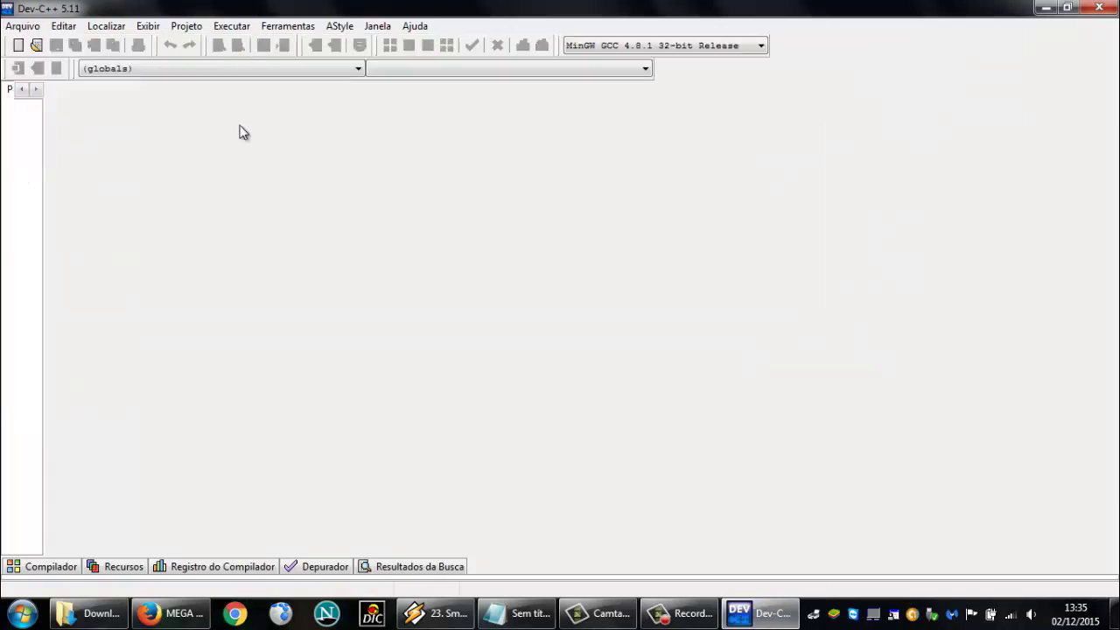
pyautogui.click(25, 25)
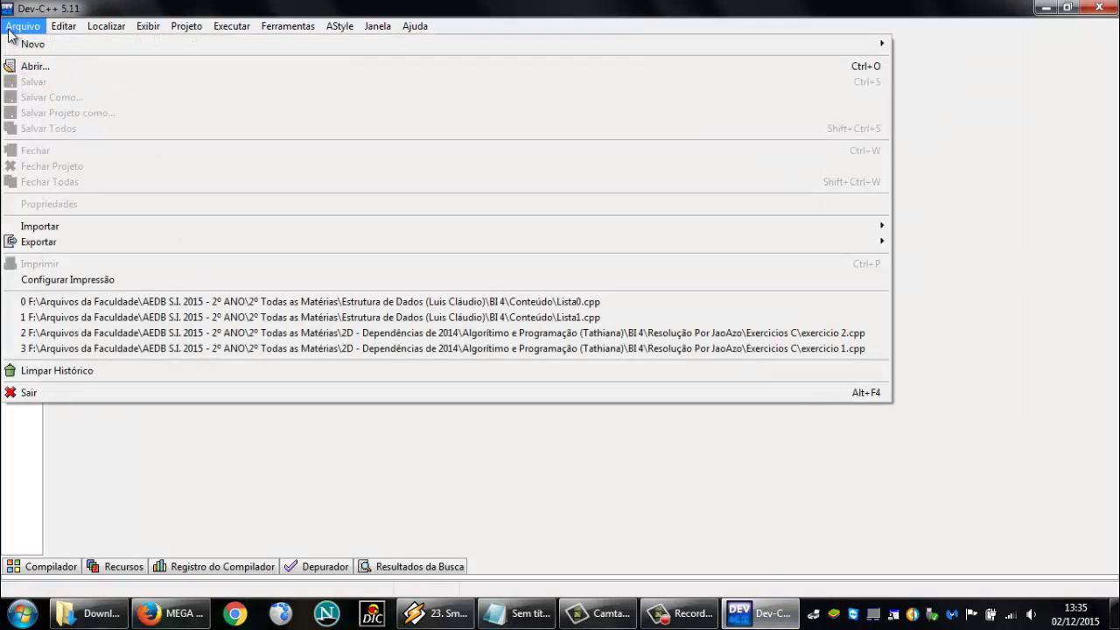
pyautogui.moveTo(18, 45)
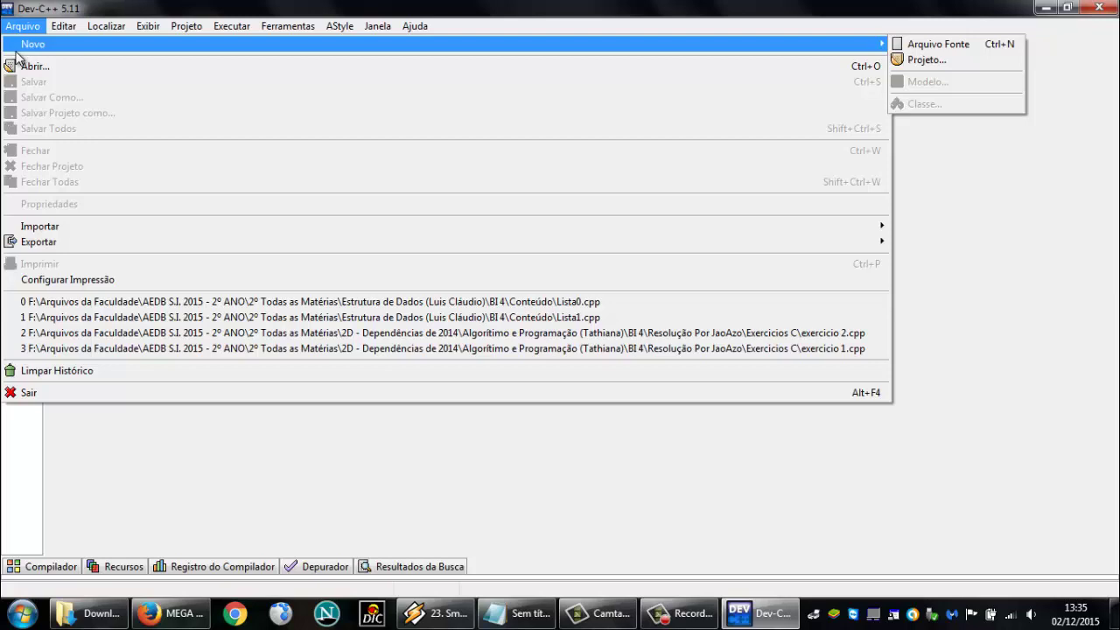
pyautogui.click(1001, 48)
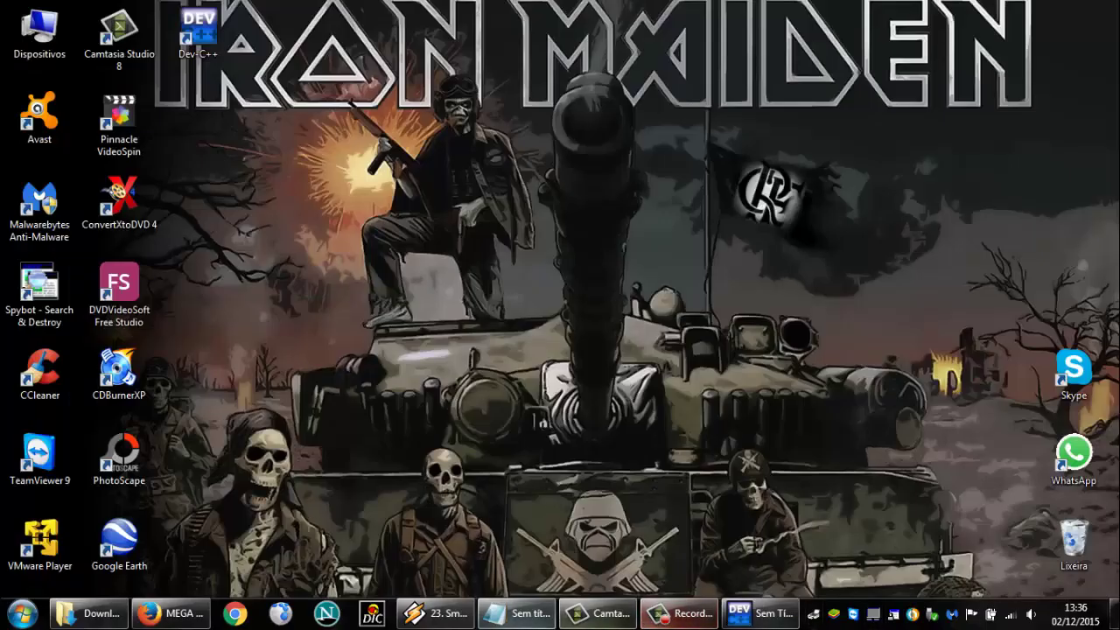
# - Switch to the Notepad notes to review the Dev-C++ version details and the MEGA download link
pyautogui.click(516, 613)
pyautogui.click(601, 536)
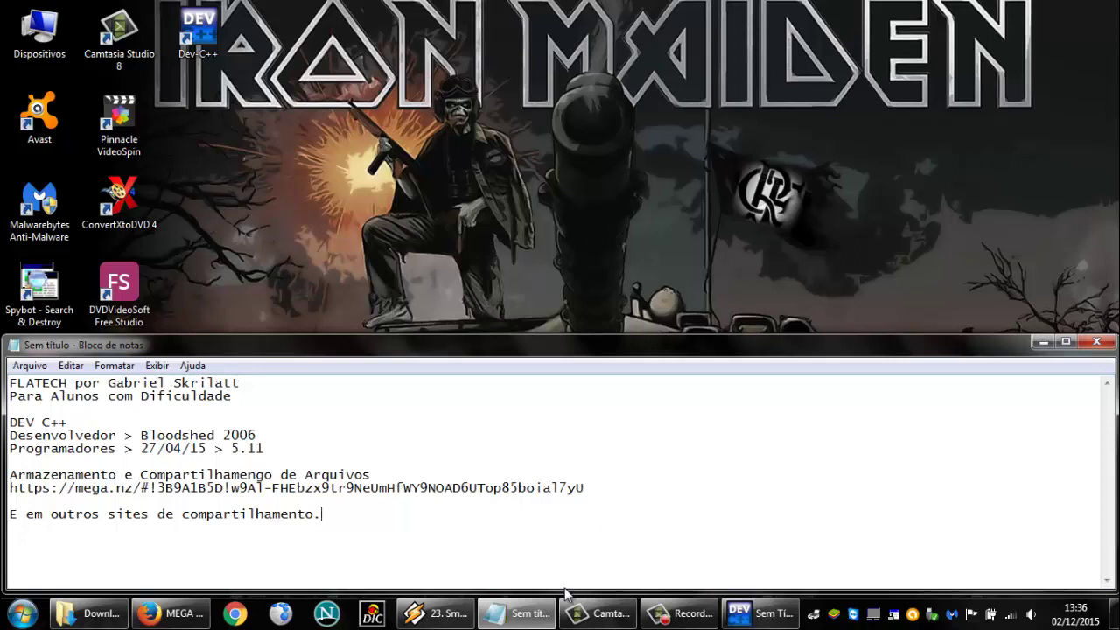
pyautogui.moveTo(536, 615)
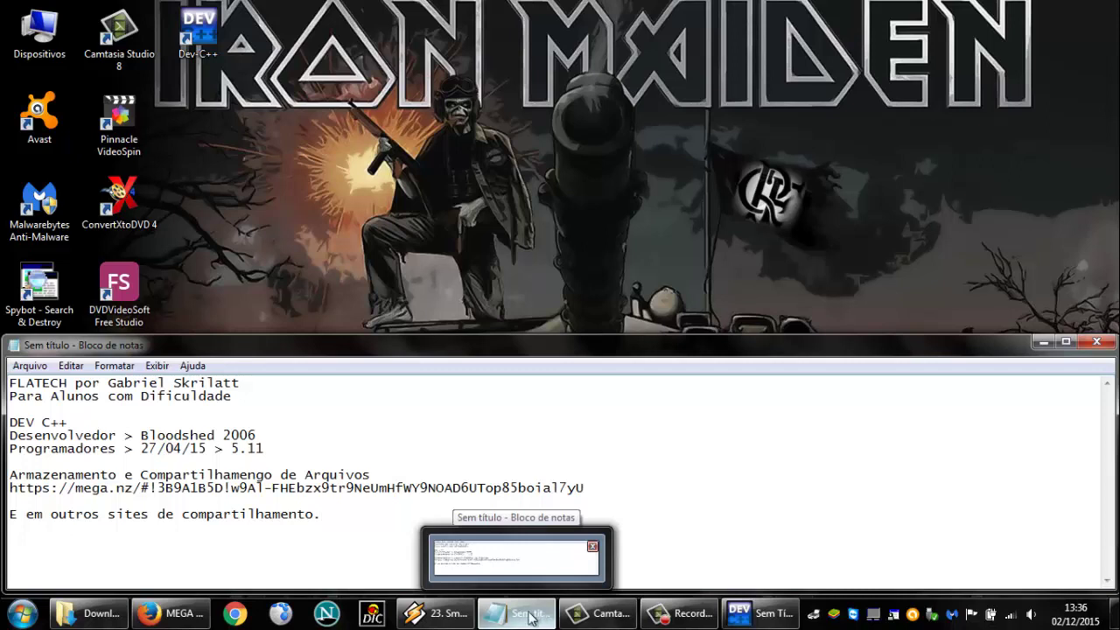
pyautogui.click(680, 613)
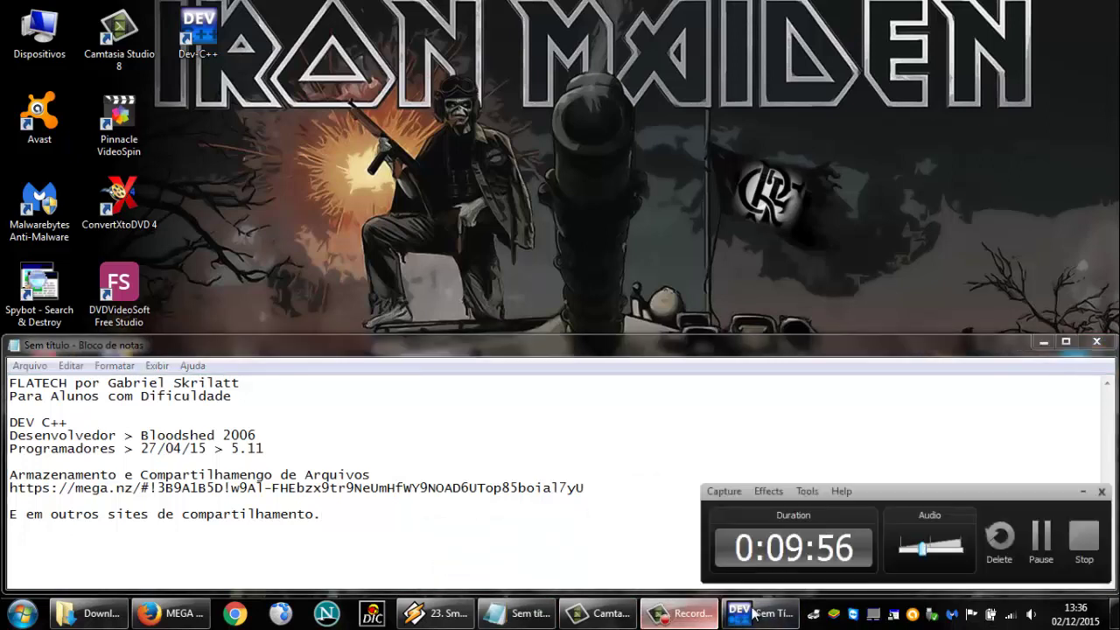
pyautogui.click(1081, 540)
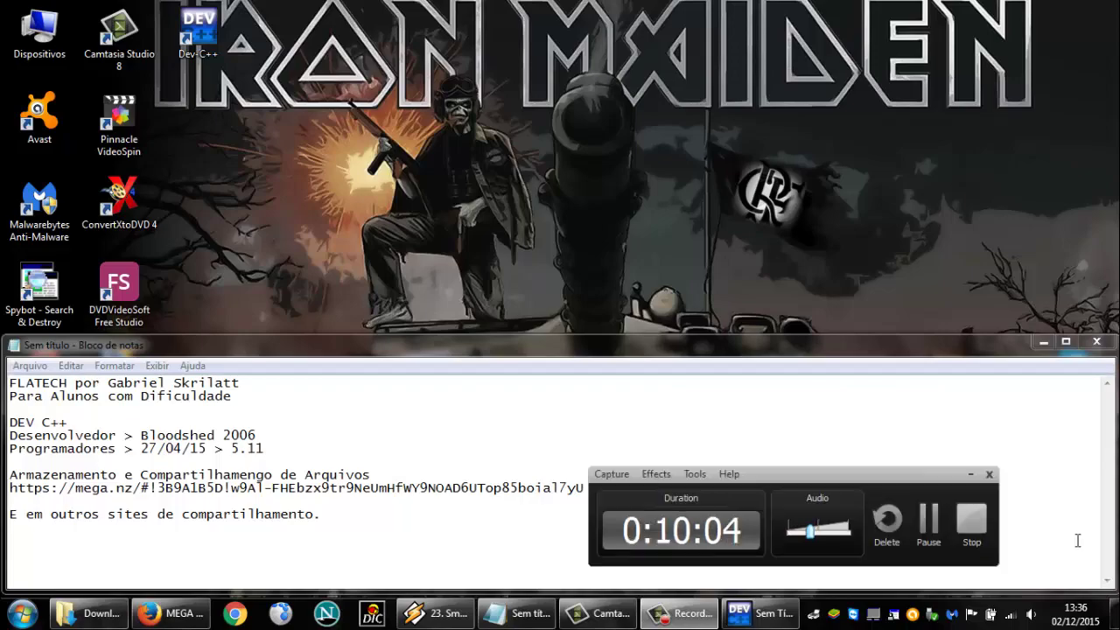